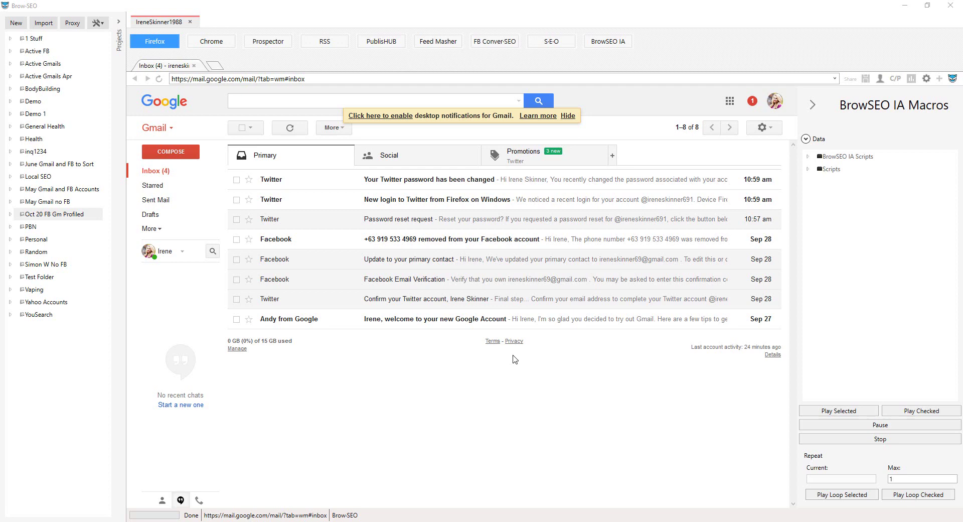
Step: Browse the macro folders, including Sign Ups in Scripts > iMacro Club and IFTTT in BrowSEO IA Scripts
{"action": "left_click", "coordinate": [809, 169]}
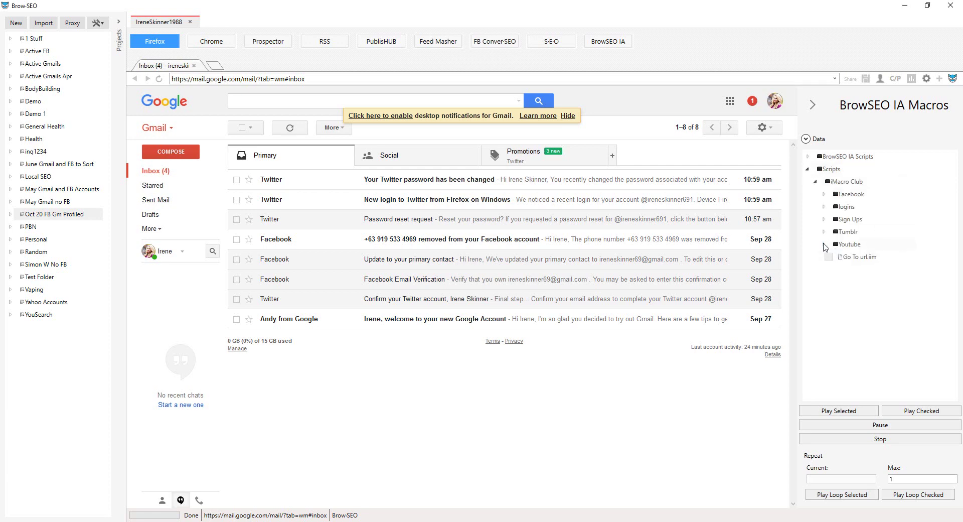
{"action": "left_click", "coordinate": [824, 220]}
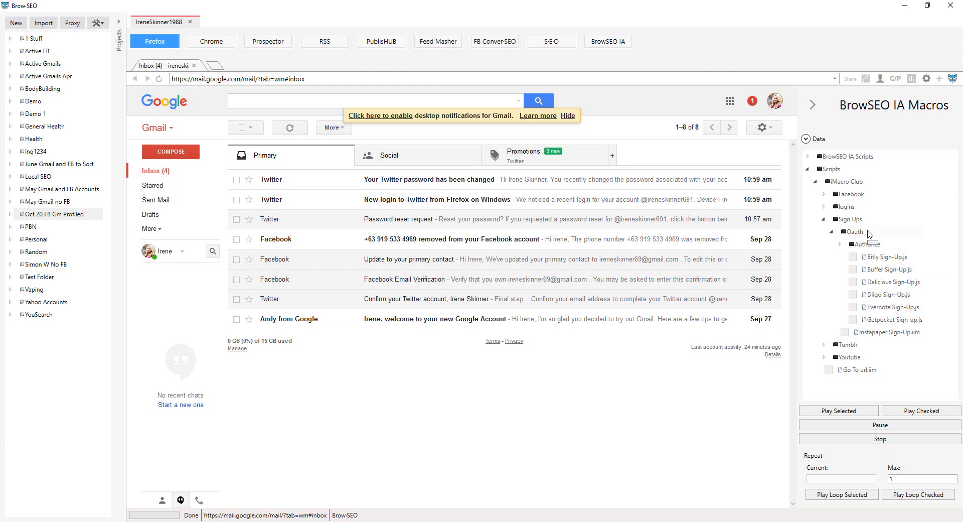
{"action": "left_click", "coordinate": [807, 169]}
{"action": "left_click", "coordinate": [808, 156]}
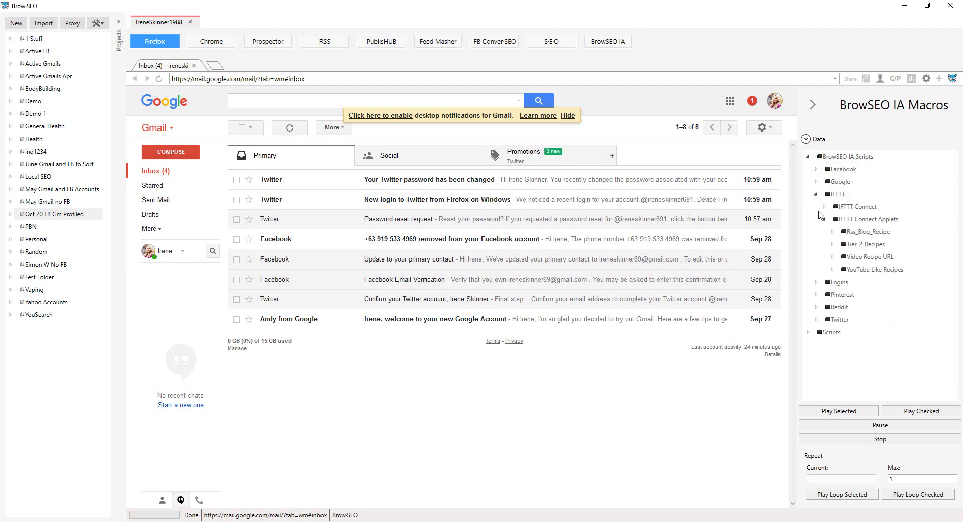
{"action": "left_click", "coordinate": [823, 219]}
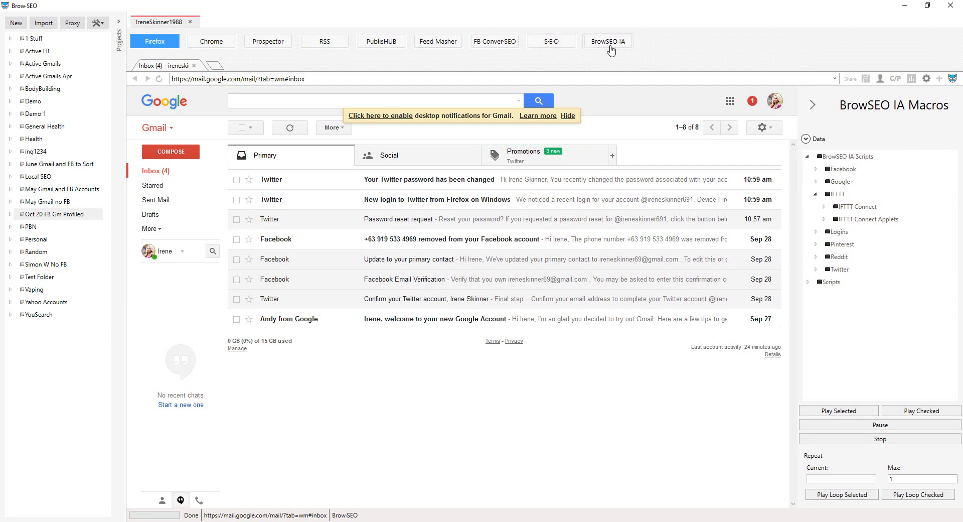
Step: Import the first two Dental SEO projects from the Local SEO folder into BrowSEO IA and check both of them
{"action": "left_click", "coordinate": [607, 45]}
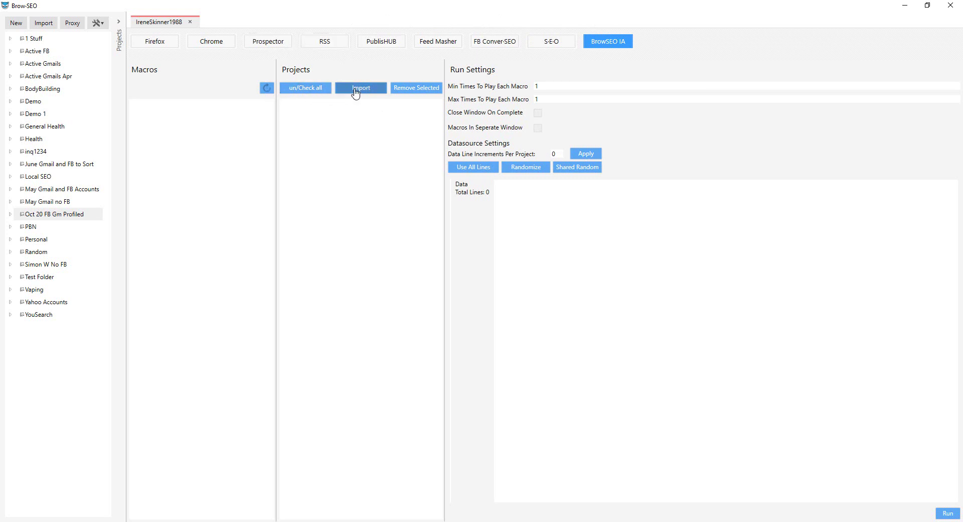
{"action": "left_click", "coordinate": [354, 89]}
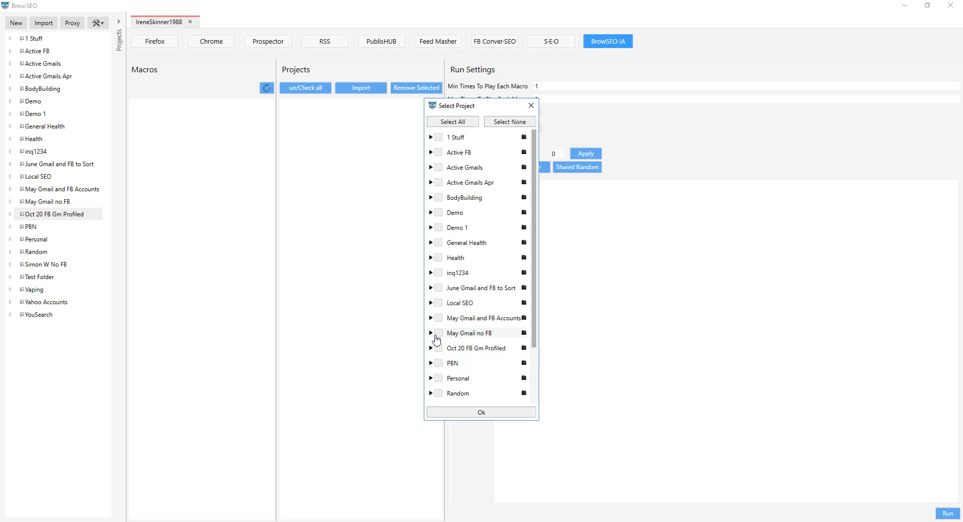
{"action": "left_click", "coordinate": [438, 303]}
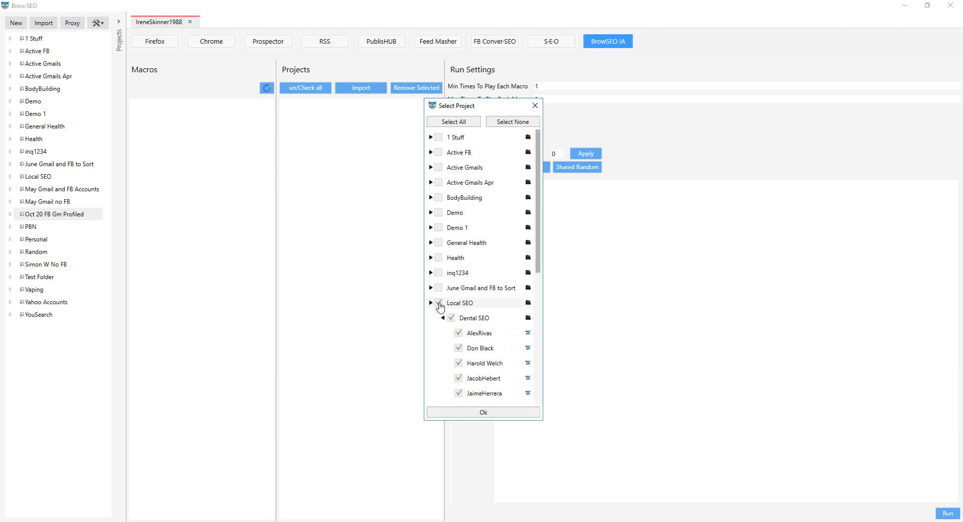
{"action": "left_click", "coordinate": [450, 318]}
{"action": "left_click", "coordinate": [459, 333]}
{"action": "left_click", "coordinate": [465, 351]}
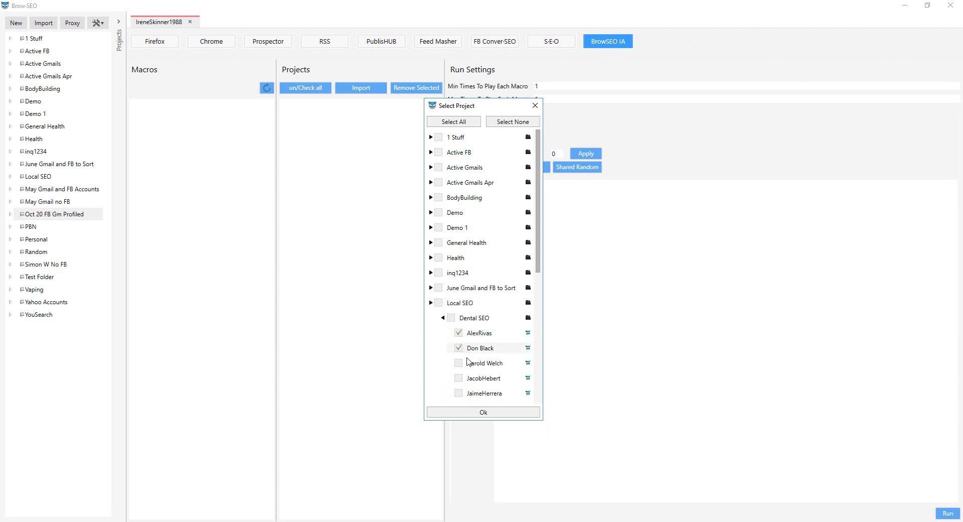
{"action": "left_click", "coordinate": [484, 410]}
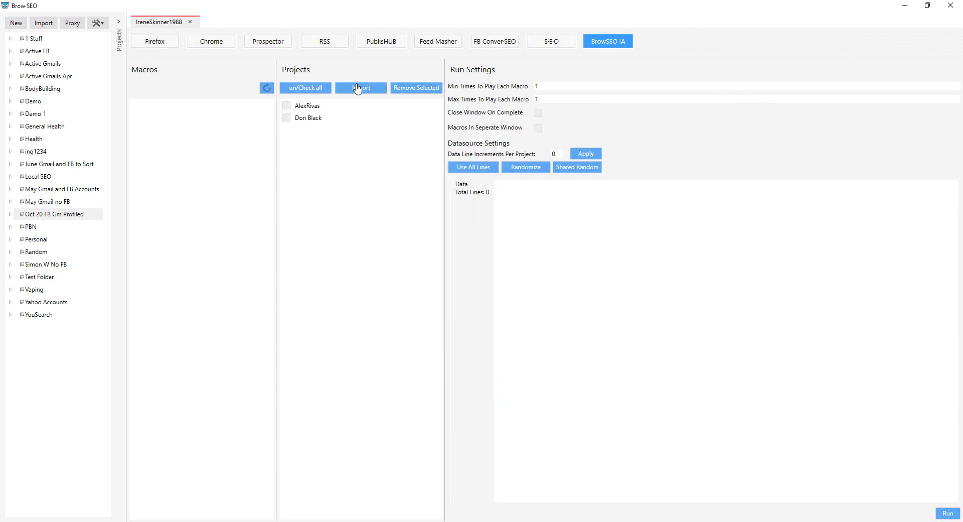
{"action": "left_click", "coordinate": [301, 89]}
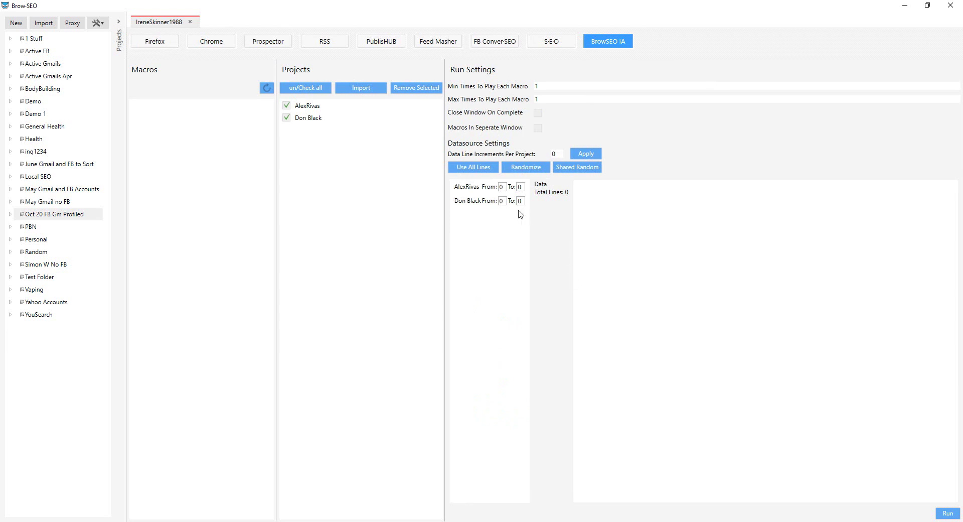
Step: Set the data line increments per project to 1 and apply the setting to the checked projects
{"action": "left_click", "coordinate": [556, 152]}
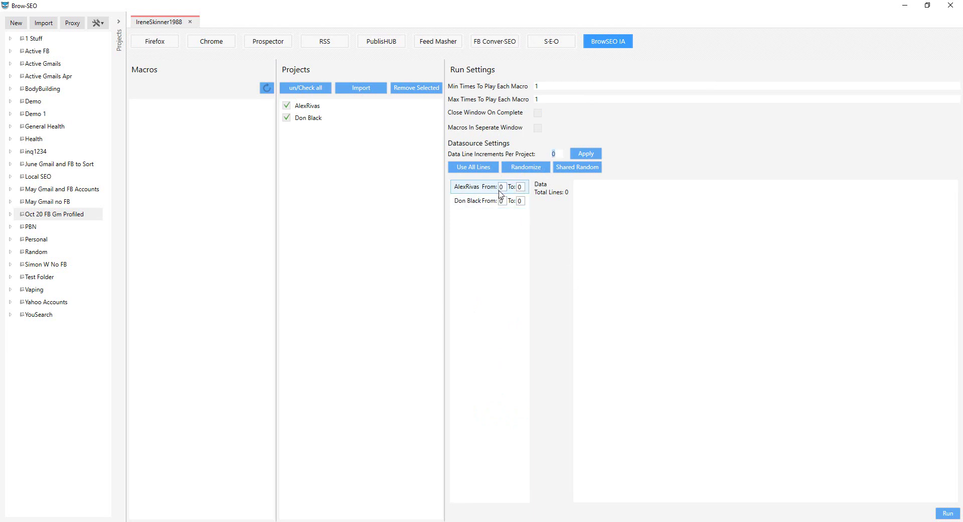
{"action": "key", "text": "BackSpace"}
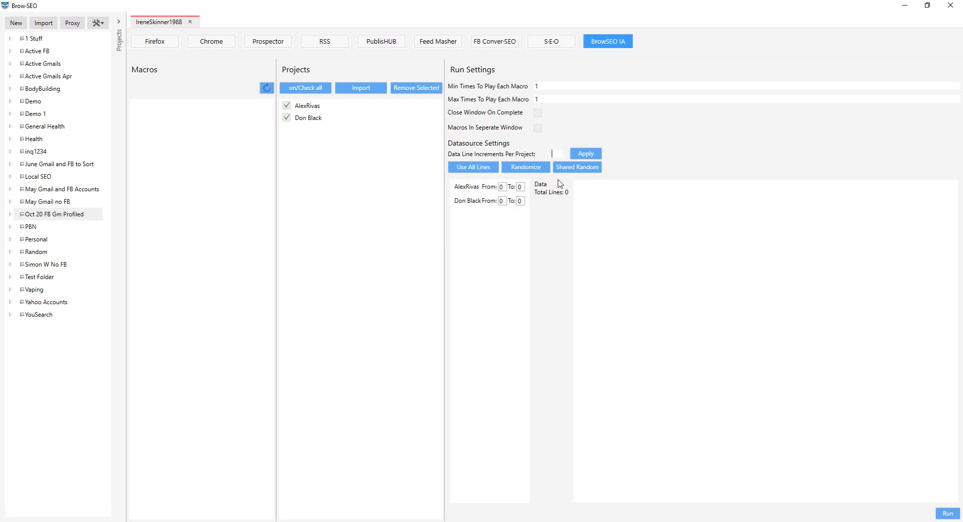
{"action": "type", "text": "1"}
{"action": "left_click", "coordinate": [588, 153]}
Step: Set the data line increments per project to 5 and apply it to the checked projects
{"action": "double_click", "coordinate": [554, 154]}
{"action": "type", "text": "5"}
{"action": "left_click", "coordinate": [584, 155]}
Step: Look over the existing bodybuilding results in Prospector and the Bodybuilding feed in RSS
{"action": "left_click", "coordinate": [165, 43]}
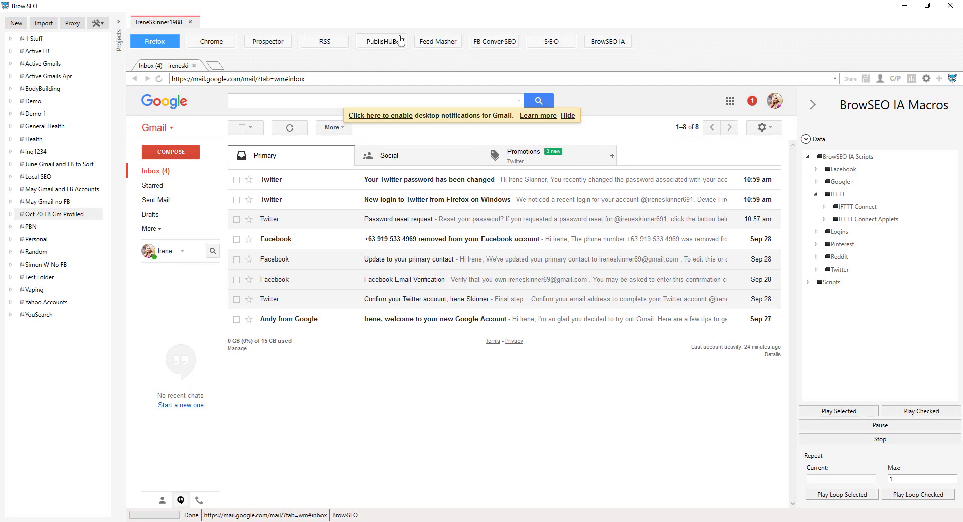
{"action": "left_click", "coordinate": [253, 46]}
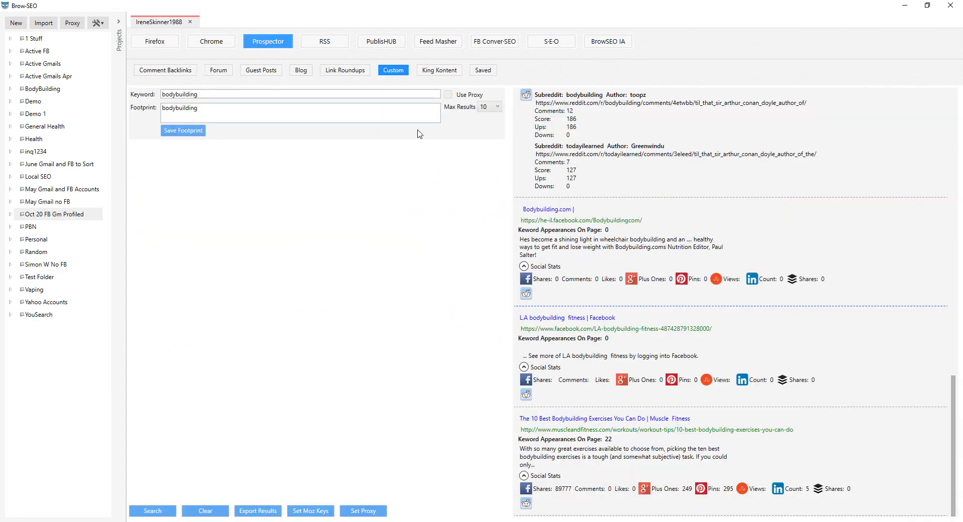
{"action": "scroll", "coordinate": [627, 183], "scroll_direction": "up", "scroll_amount": 15}
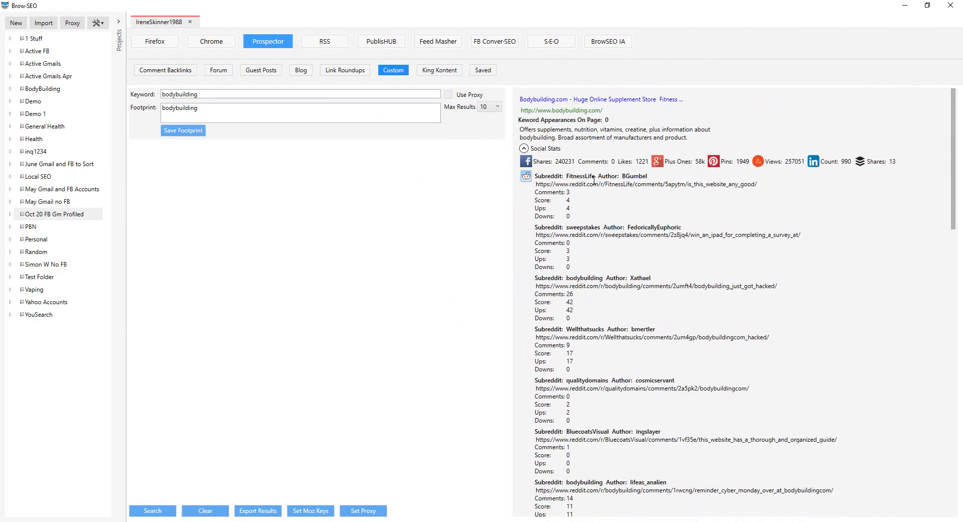
{"action": "left_click", "coordinate": [316, 42]}
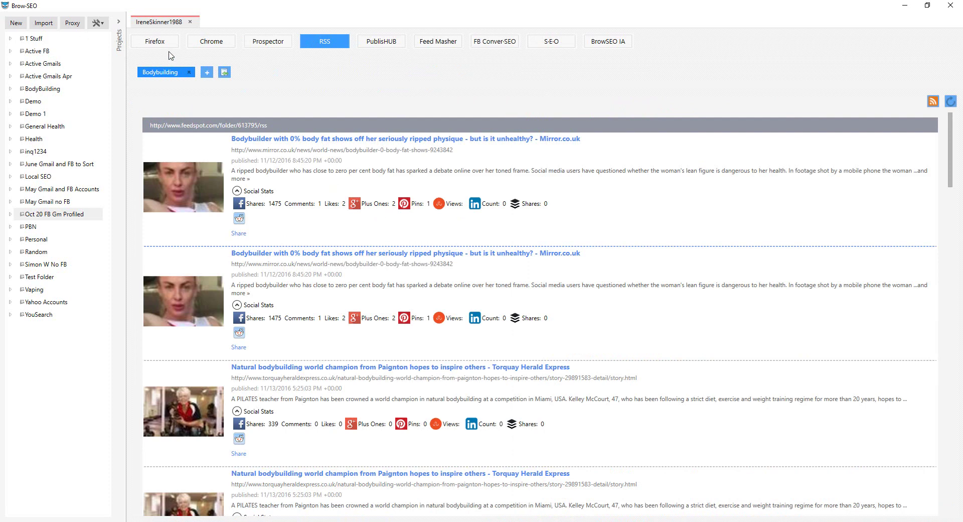
Step: Search Google for "best bodybuilding supplements" in a new tab of the project's Firefox browser
{"action": "left_click", "coordinate": [153, 44]}
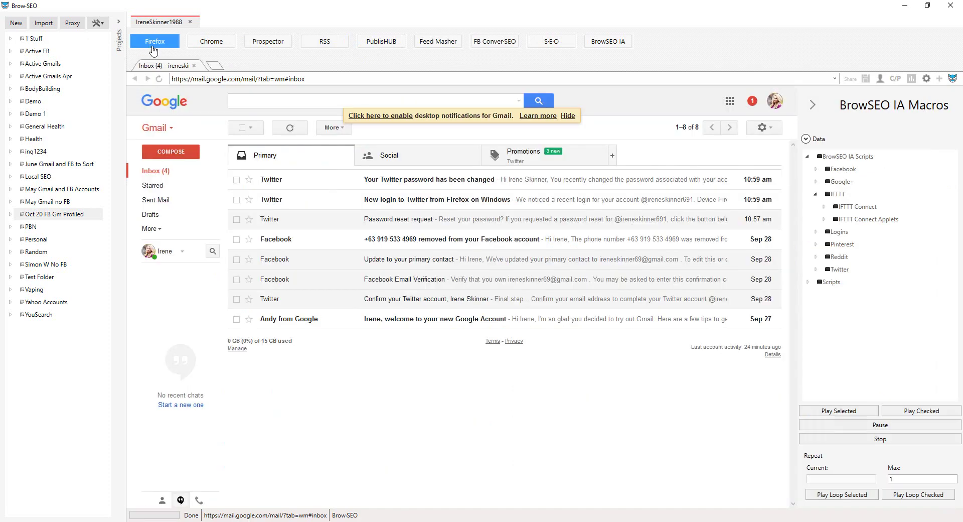
{"action": "left_click", "coordinate": [213, 67]}
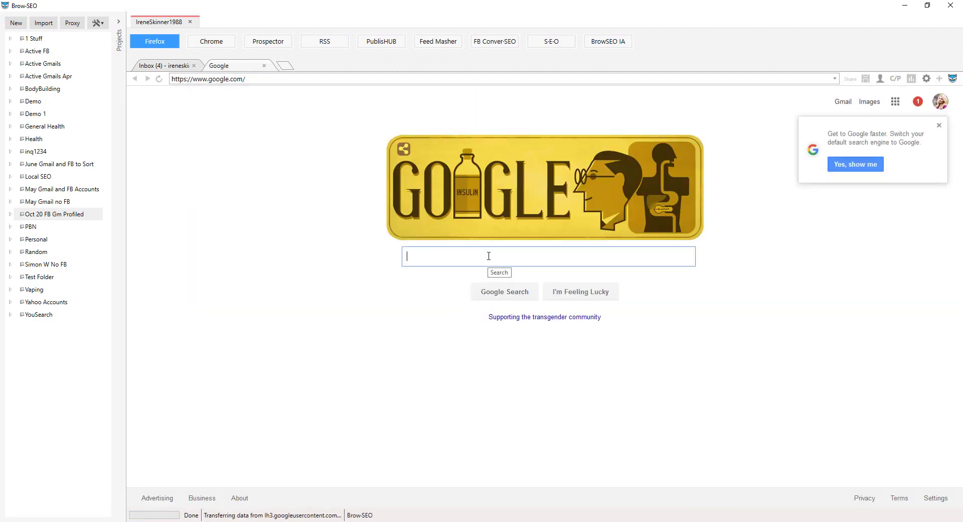
{"action": "type", "text": "b"}
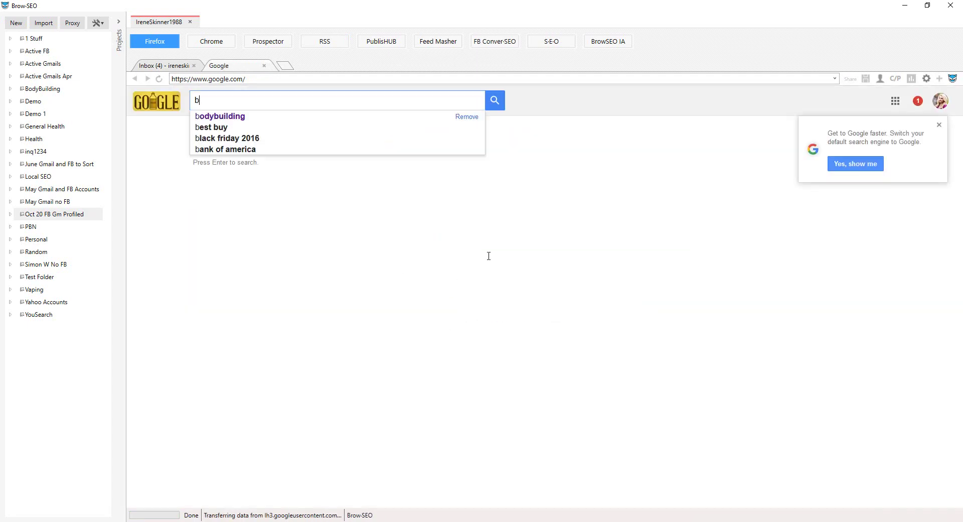
{"action": "type", "text": "est bod"}
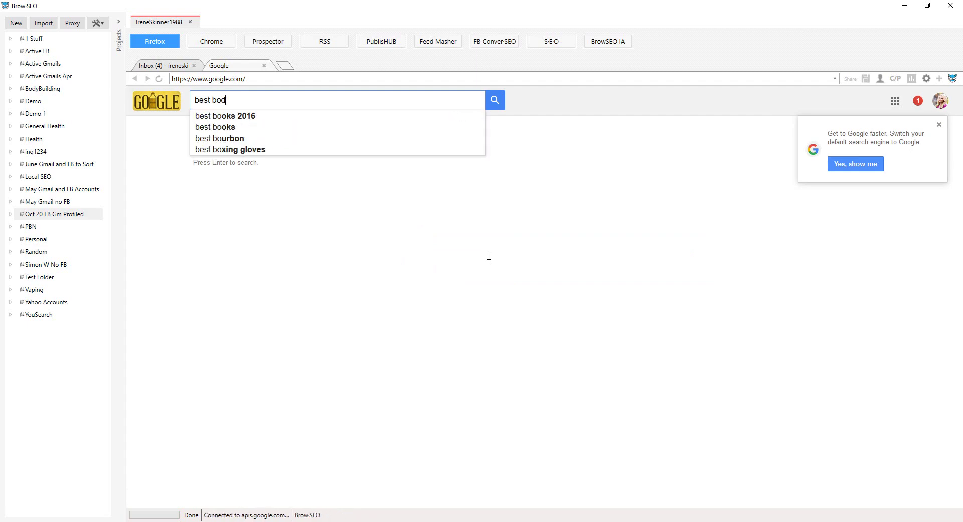
{"action": "type", "text": "ybuiling suplements"}
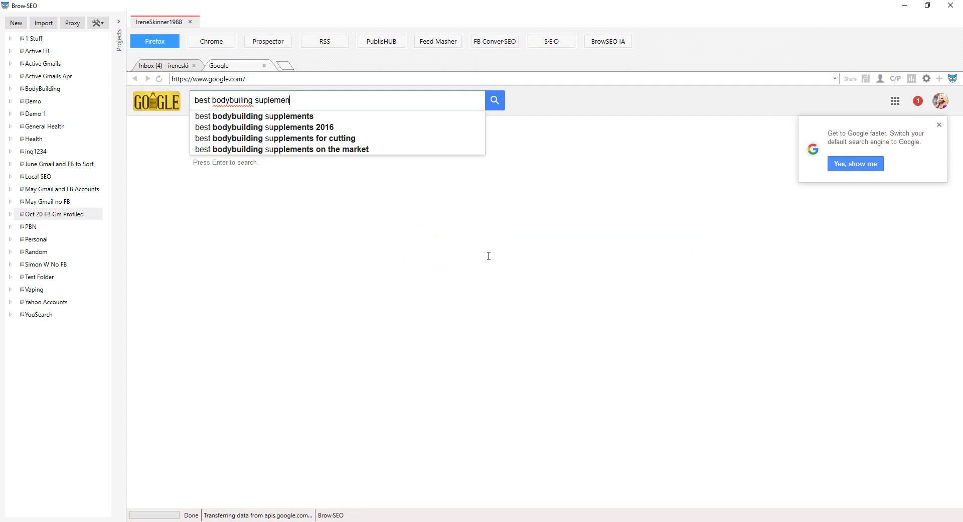
{"action": "key", "text": "Return"}
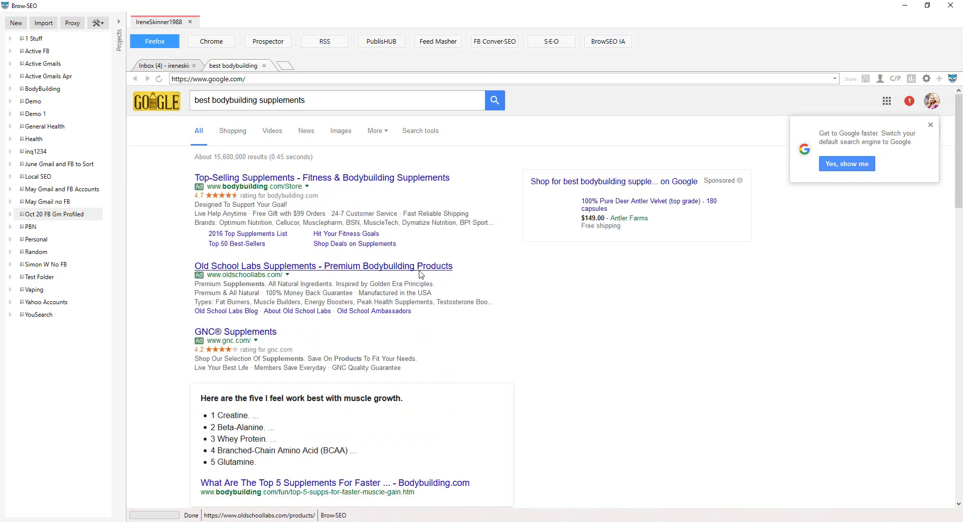
Step: Open the "11 Best Supplements for Mass" article from the search results and check its social stats
{"action": "scroll", "coordinate": [349, 287], "scroll_direction": "down", "scroll_amount": 5}
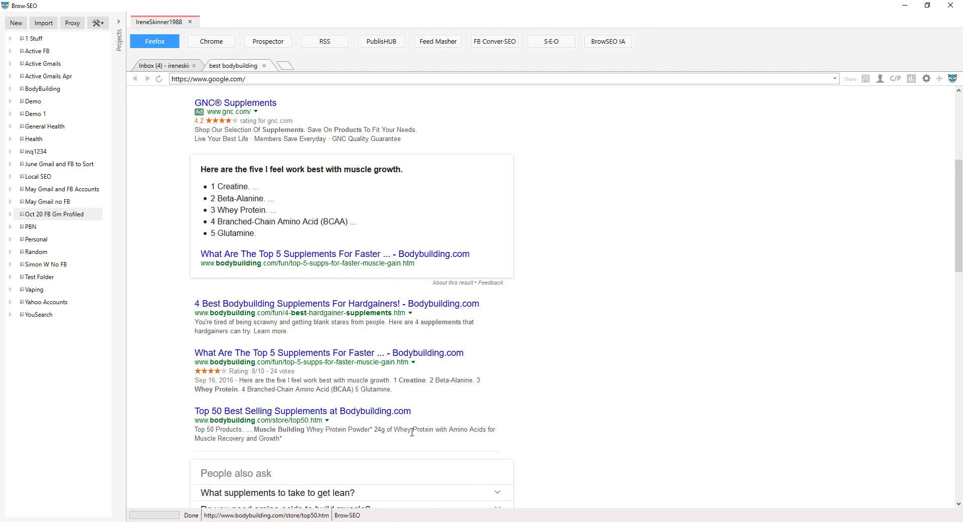
{"action": "scroll", "coordinate": [393, 446], "scroll_direction": "down", "scroll_amount": 6}
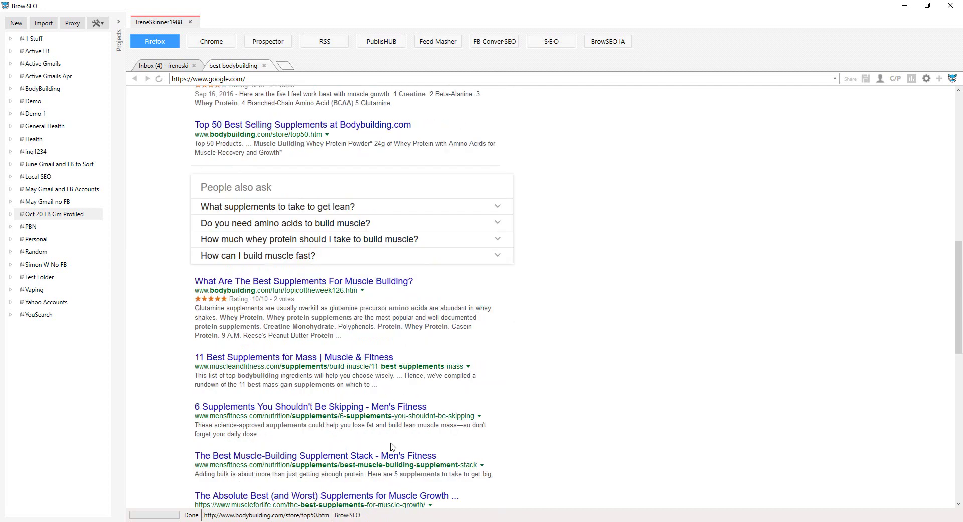
{"action": "left_click", "coordinate": [316, 358]}
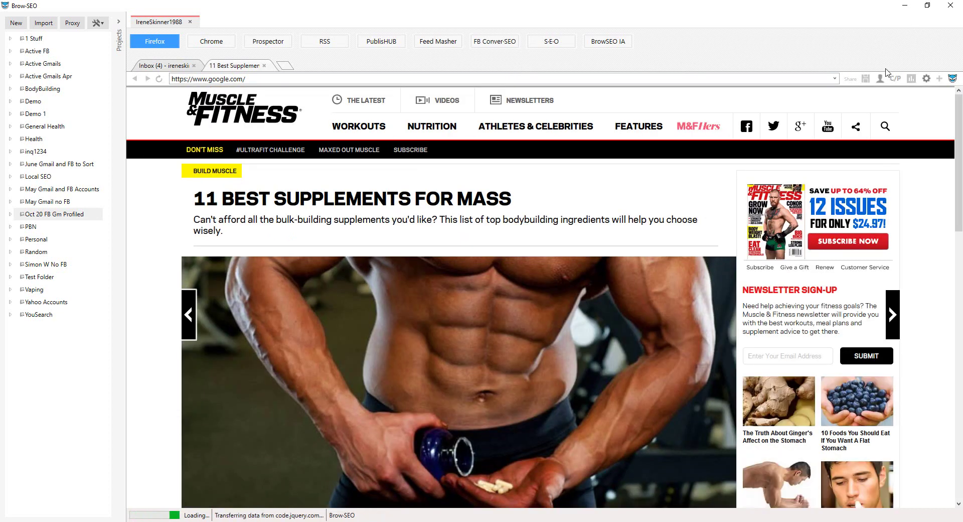
{"action": "left_click", "coordinate": [911, 79]}
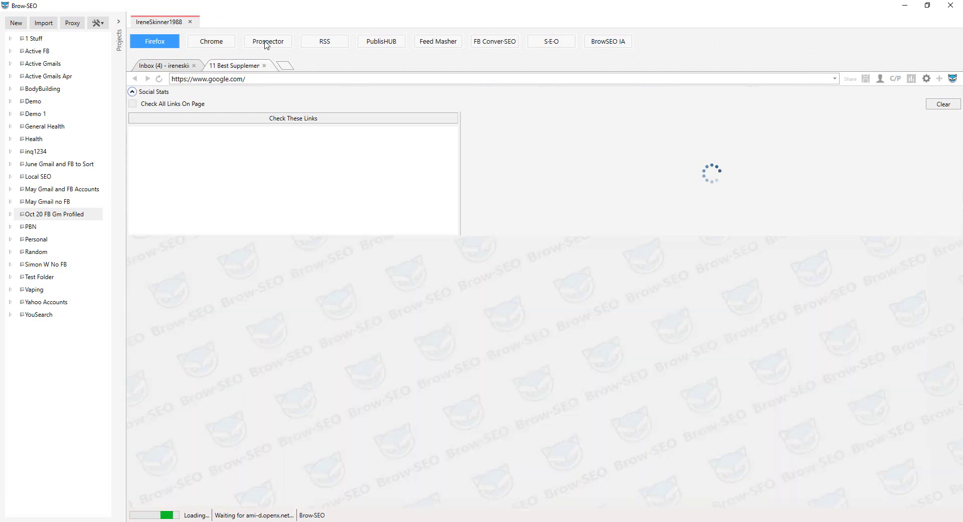
Step: Clear the old Prospector results and run a custom search with the keyword "best bodybuilding supplements"
{"action": "left_click", "coordinate": [267, 42]}
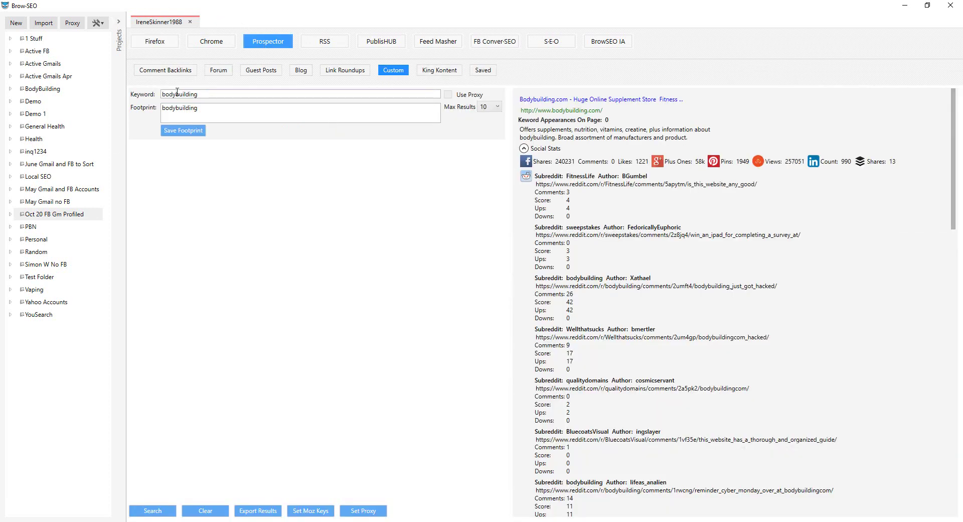
{"action": "left_click", "coordinate": [205, 511]}
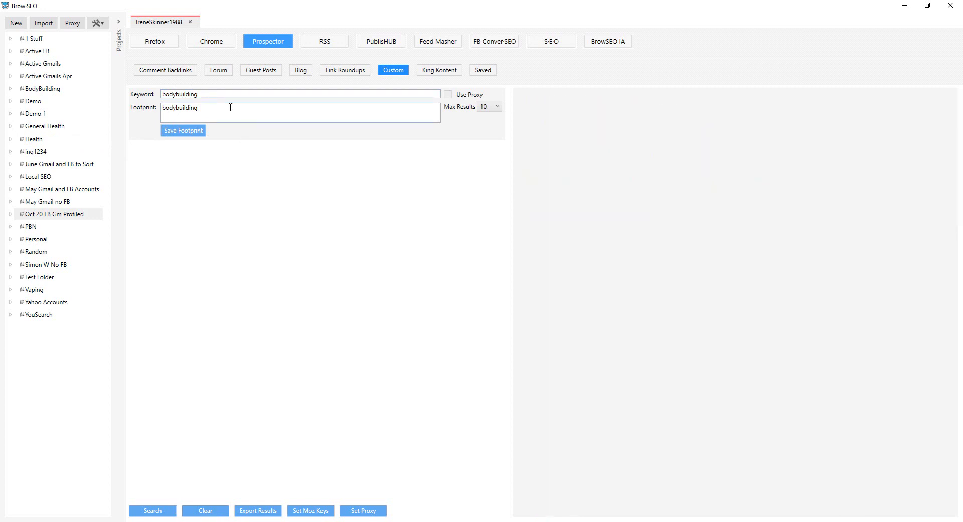
{"action": "left_click", "coordinate": [220, 92]}
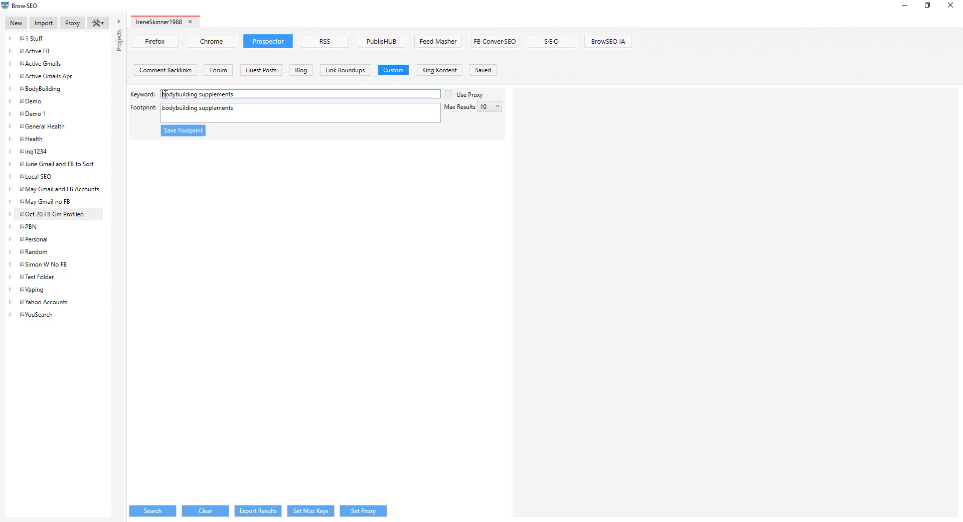
{"action": "type", "text": "best"}
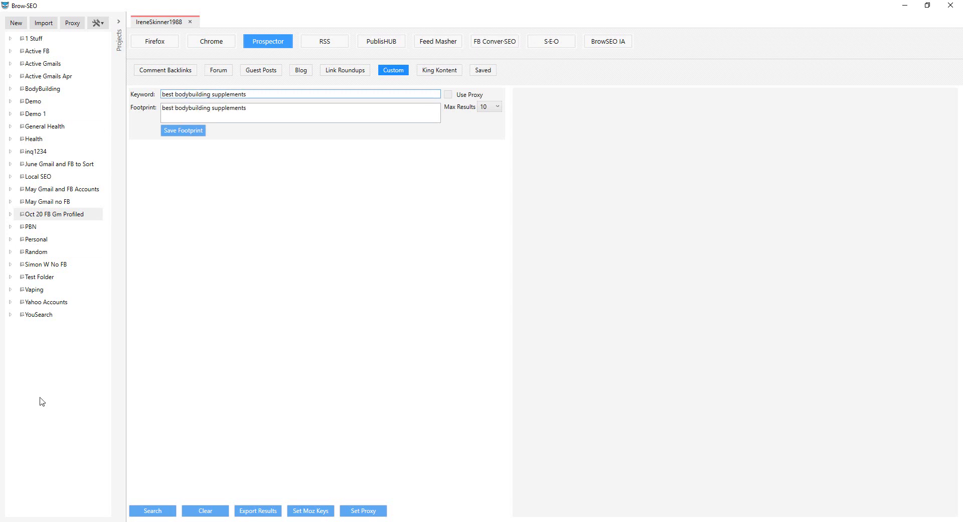
{"action": "left_click", "coordinate": [160, 511]}
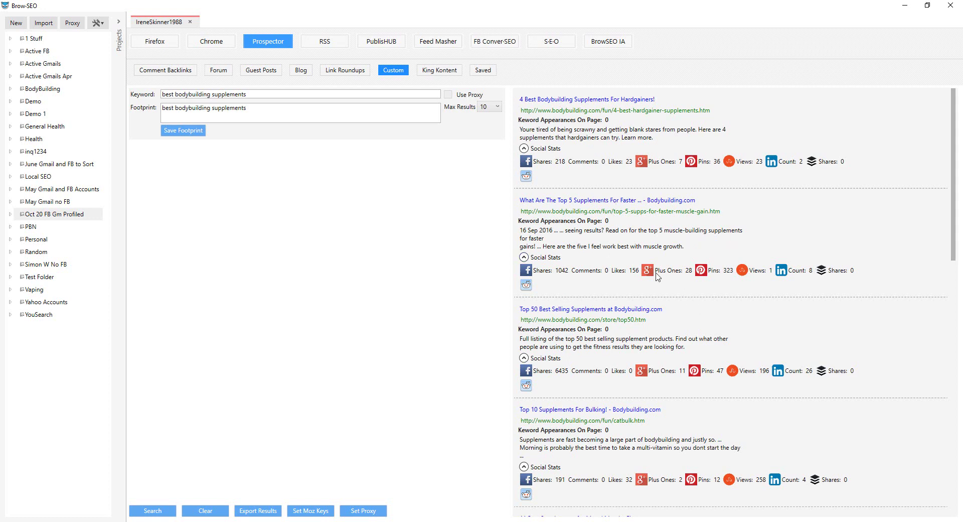
Step: Review the social stats of the Prospector results and view the available options for maximum results
{"action": "scroll", "coordinate": [658, 275], "scroll_direction": "down", "scroll_amount": 1}
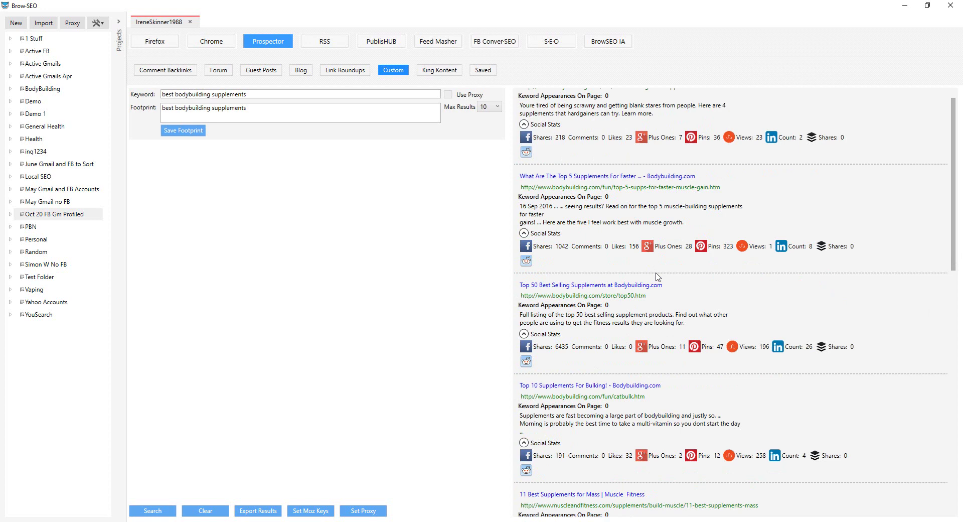
{"action": "left_click", "coordinate": [494, 106]}
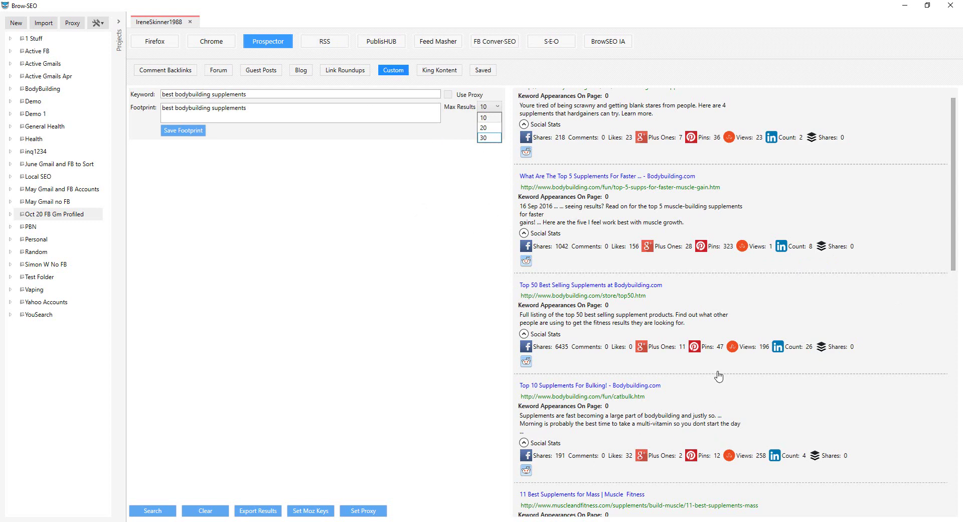
{"action": "left_click", "coordinate": [481, 163]}
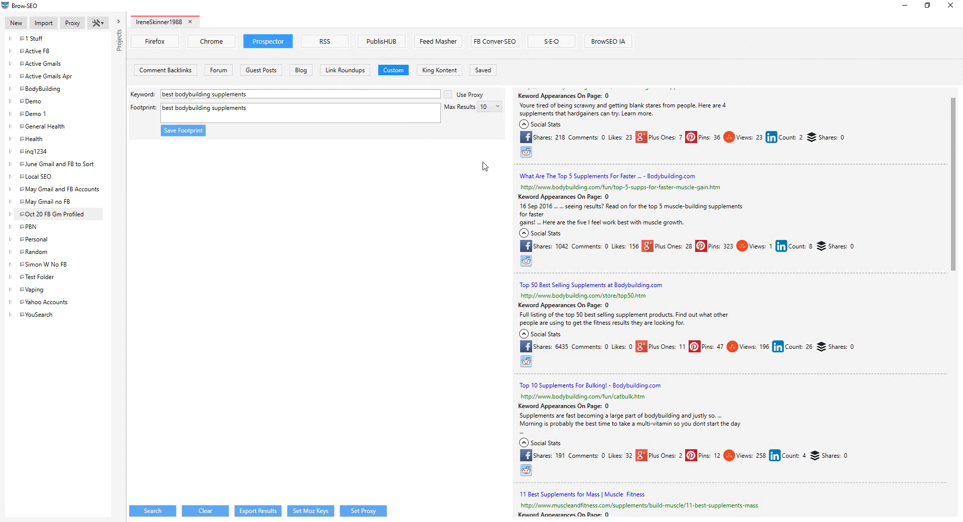
{"action": "scroll", "coordinate": [805, 335], "scroll_direction": "down", "scroll_amount": 8}
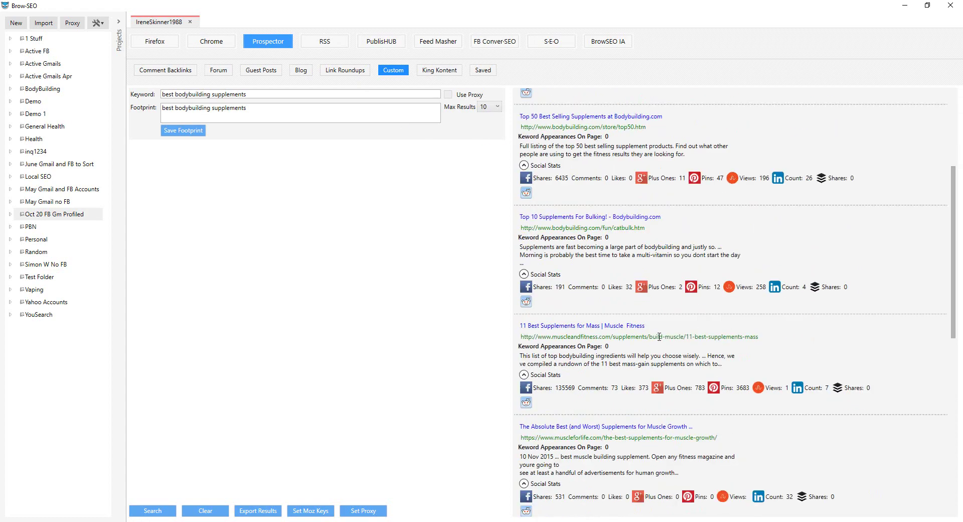
Step: Browse the Prospector results and order them by Facebook shares
{"action": "scroll", "coordinate": [694, 349], "scroll_direction": "down", "scroll_amount": 3}
{"action": "scroll", "coordinate": [708, 341], "scroll_direction": "down", "scroll_amount": 7}
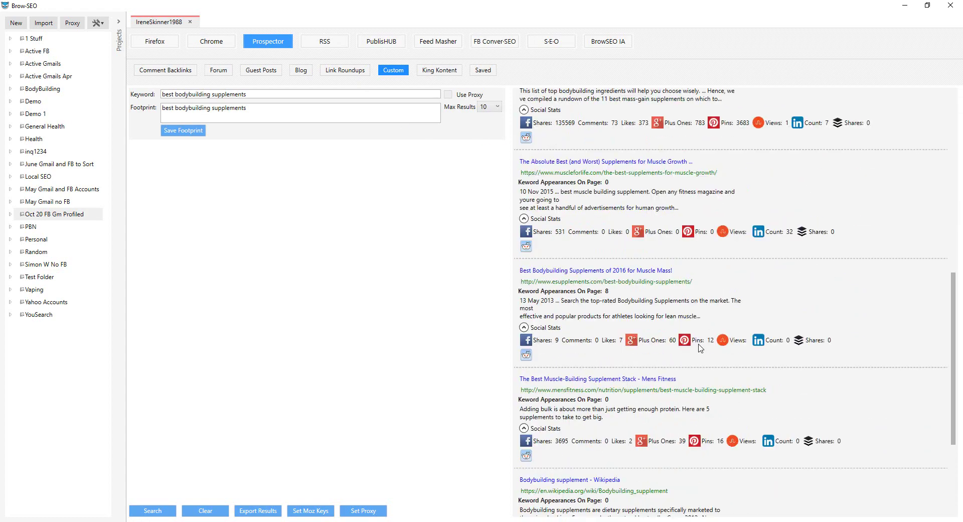
{"action": "scroll", "coordinate": [700, 349], "scroll_direction": "up", "scroll_amount": 19}
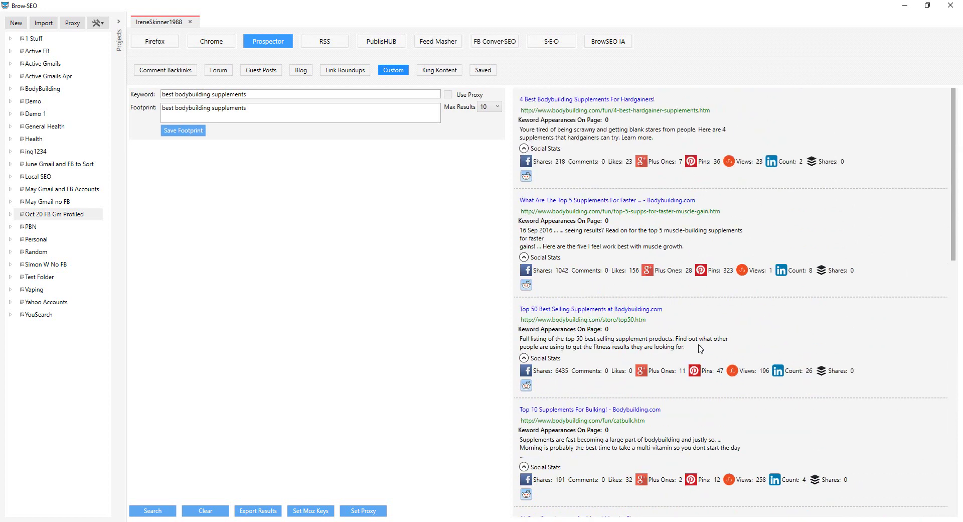
{"action": "right_click", "coordinate": [666, 142]}
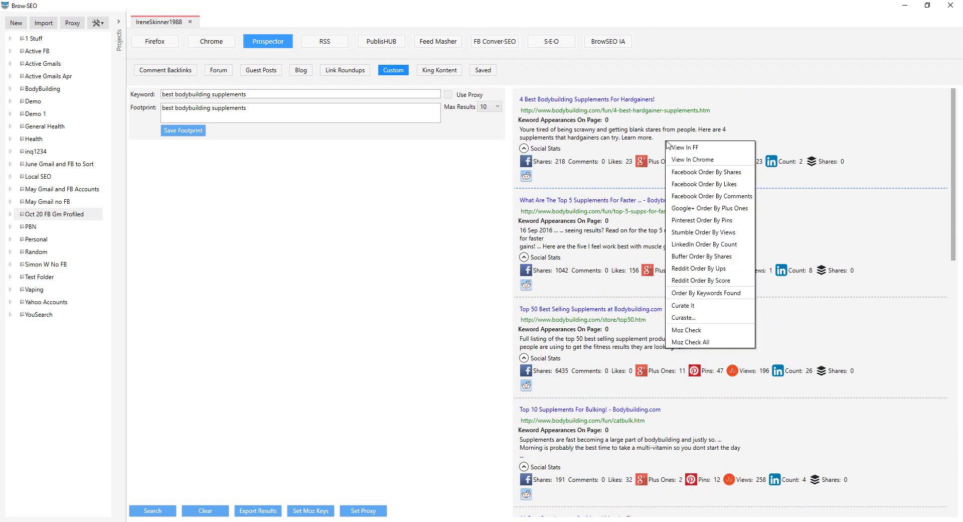
{"action": "left_click", "coordinate": [726, 173]}
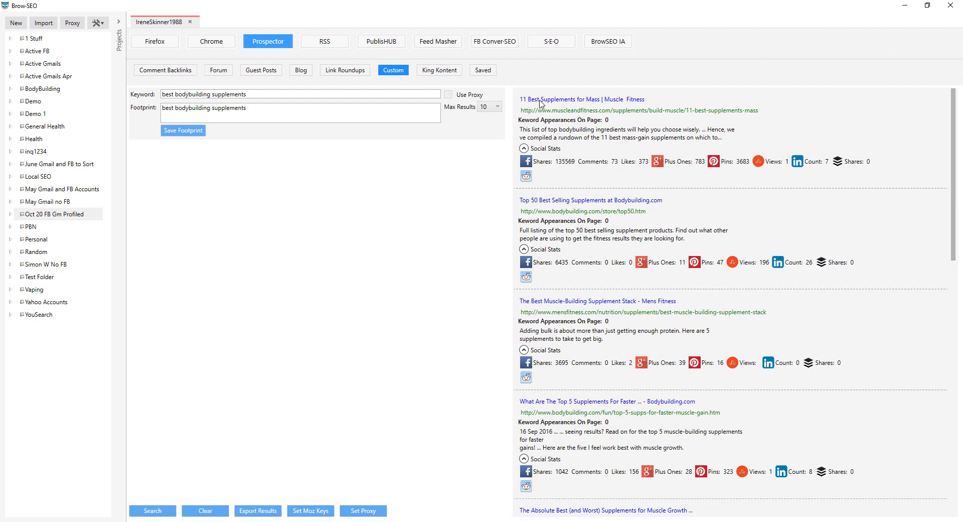
Step: Open the "11 Best Supplements for Mass" result in the project's Firefox browser, dismissing any link error
{"action": "right_click", "coordinate": [607, 107]}
{"action": "left_click", "coordinate": [669, 123]}
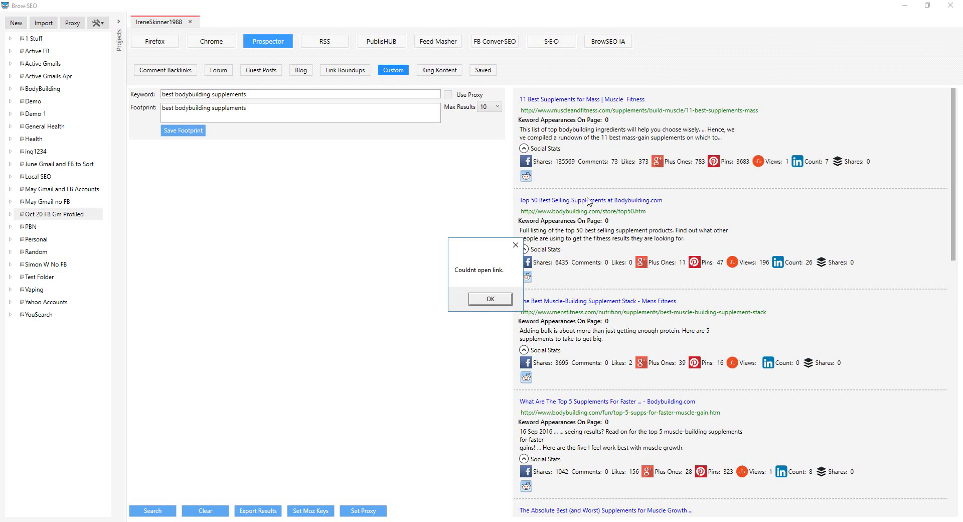
{"action": "left_click", "coordinate": [485, 299]}
{"action": "right_click", "coordinate": [569, 143]}
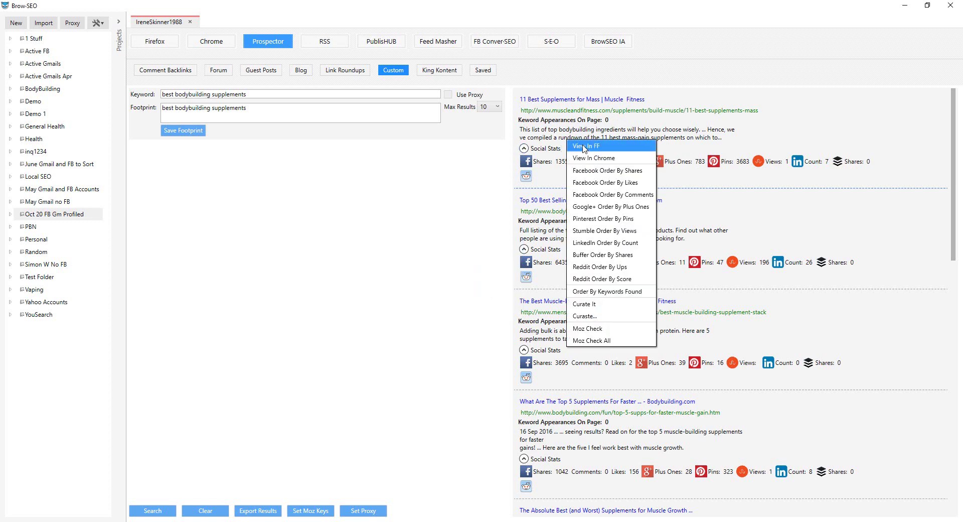
{"action": "left_click", "coordinate": [584, 146]}
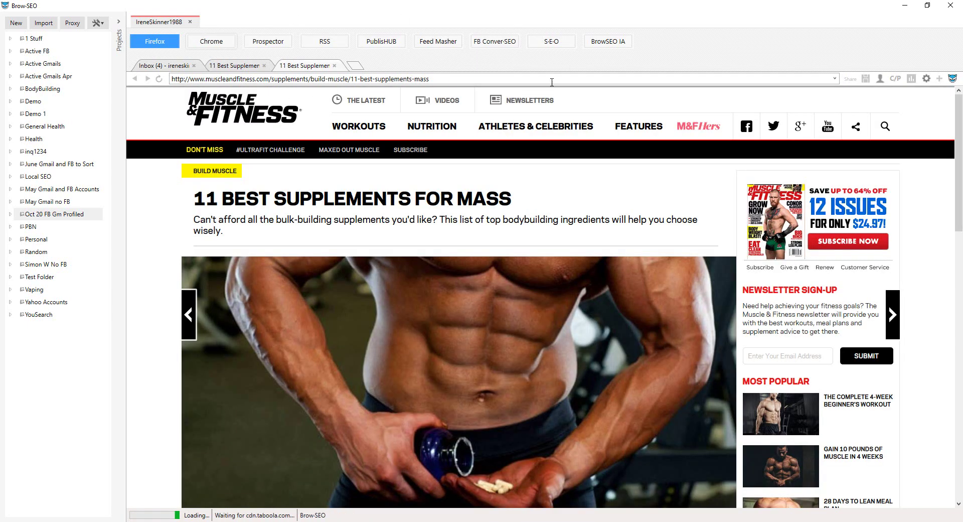
Step: Share the article on Facebook with the comment "Building mass? or are you?!!?" and close the share window
{"action": "left_click", "coordinate": [850, 79]}
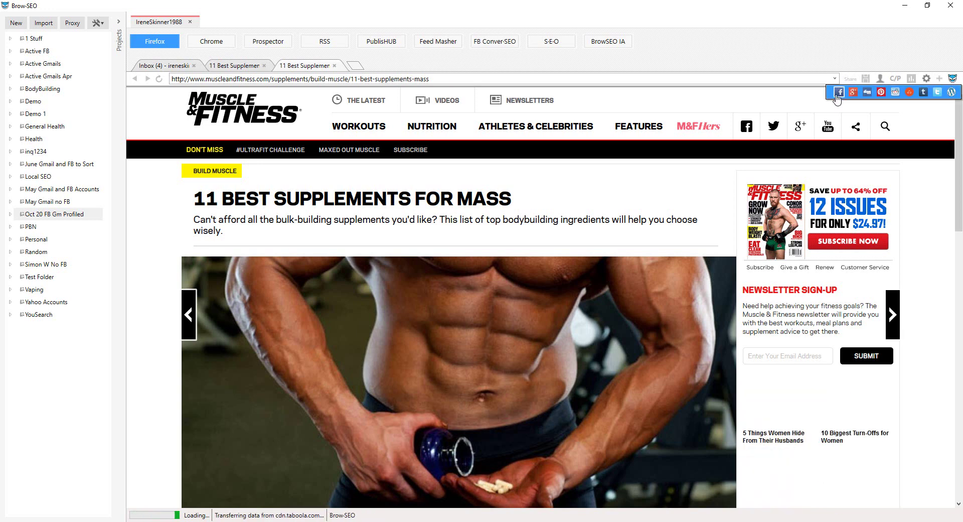
{"action": "left_click", "coordinate": [839, 92]}
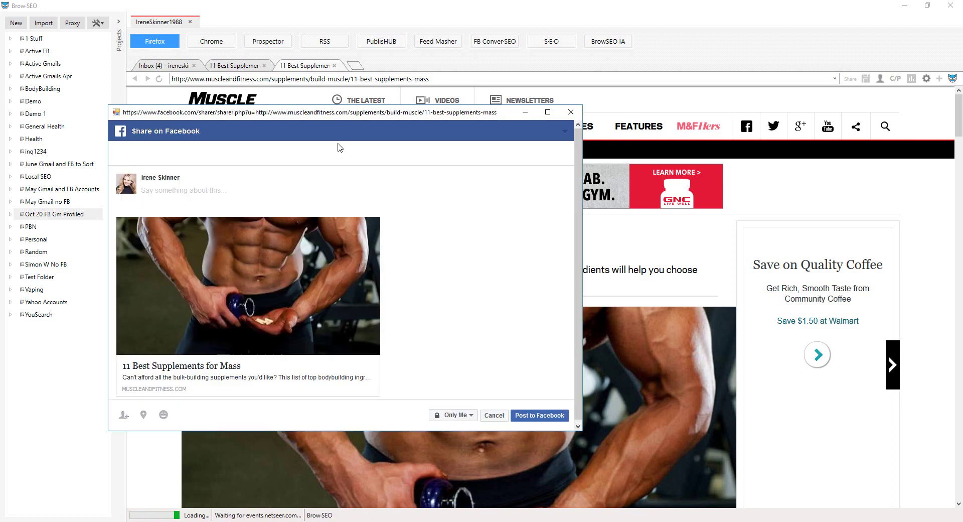
{"action": "type", "text": "B"}
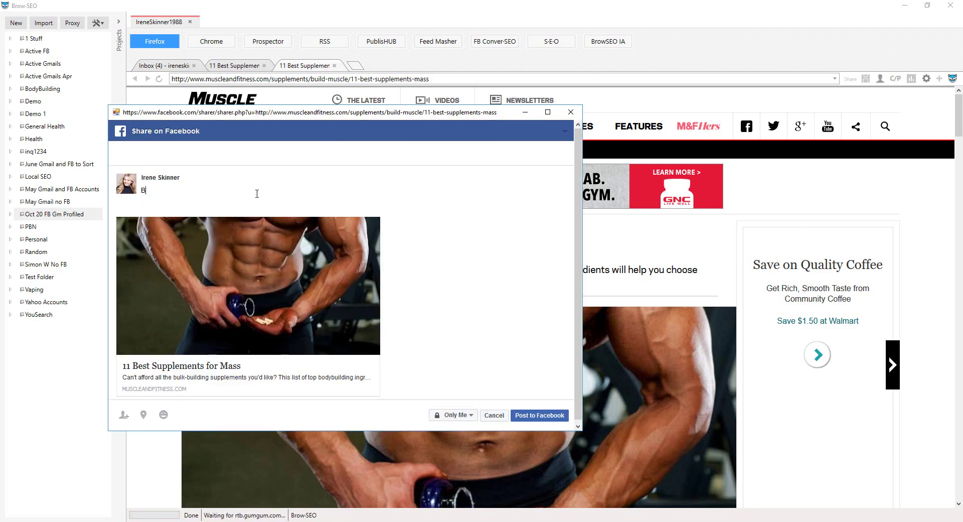
{"action": "type", "text": "uilding mass"}
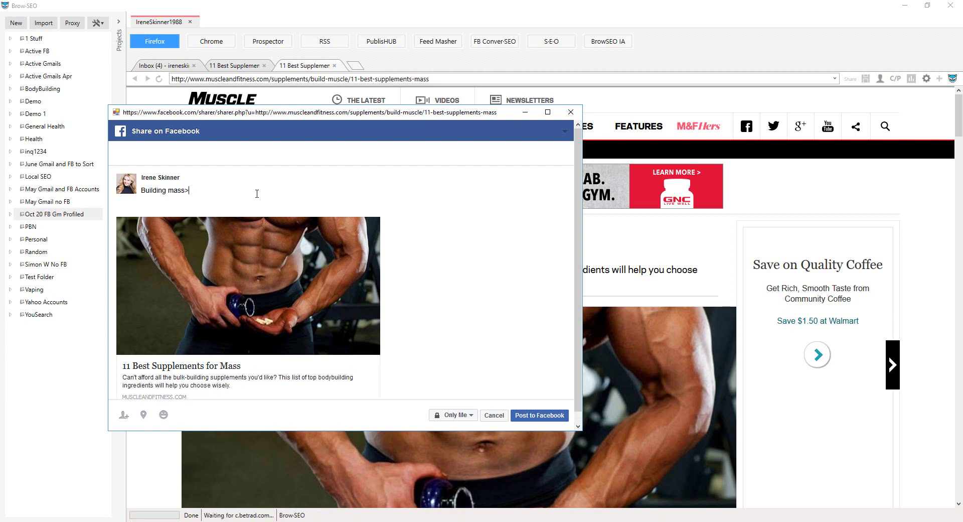
{"action": "type", "text": ">"}
{"action": "key", "text": "BackSpace"}
{"action": "type", "text": "? or are you?!!?"}
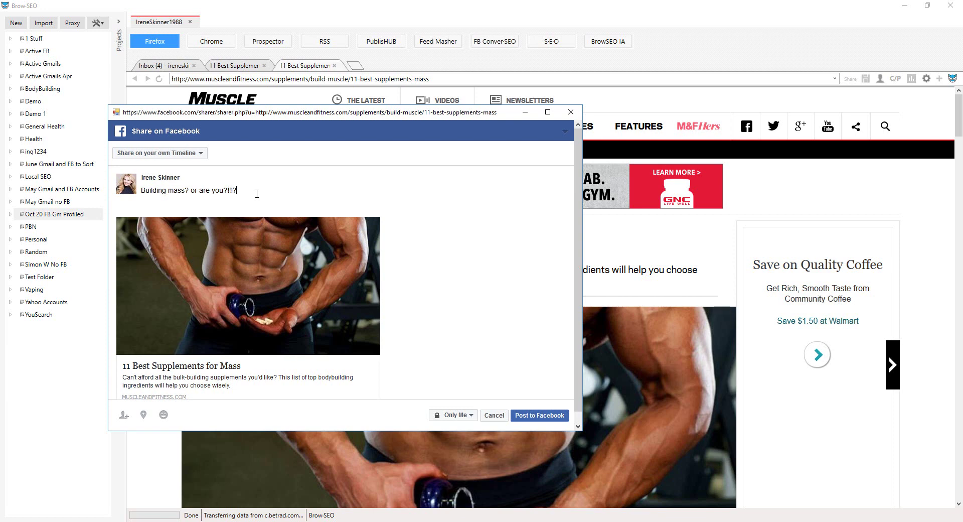
{"action": "scroll", "coordinate": [371, 301], "scroll_direction": "down", "scroll_amount": 1}
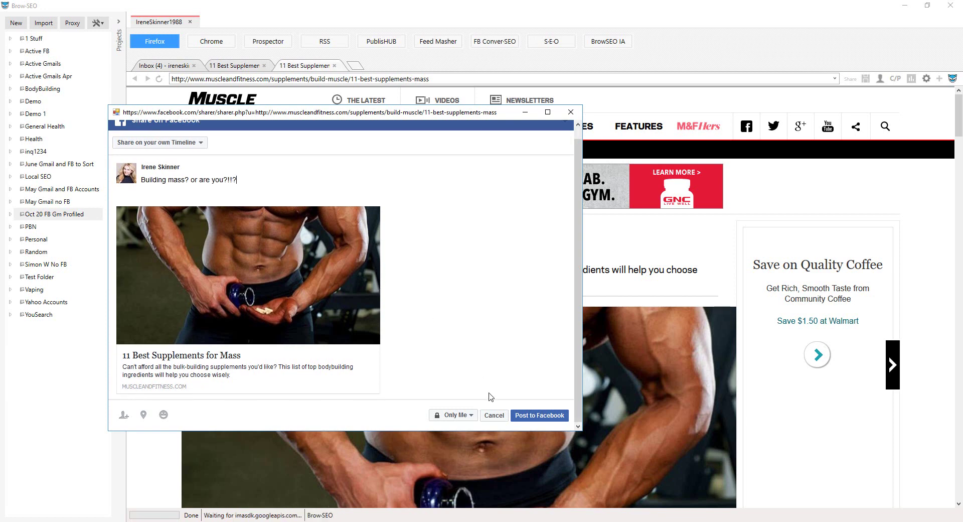
{"action": "left_click", "coordinate": [519, 417]}
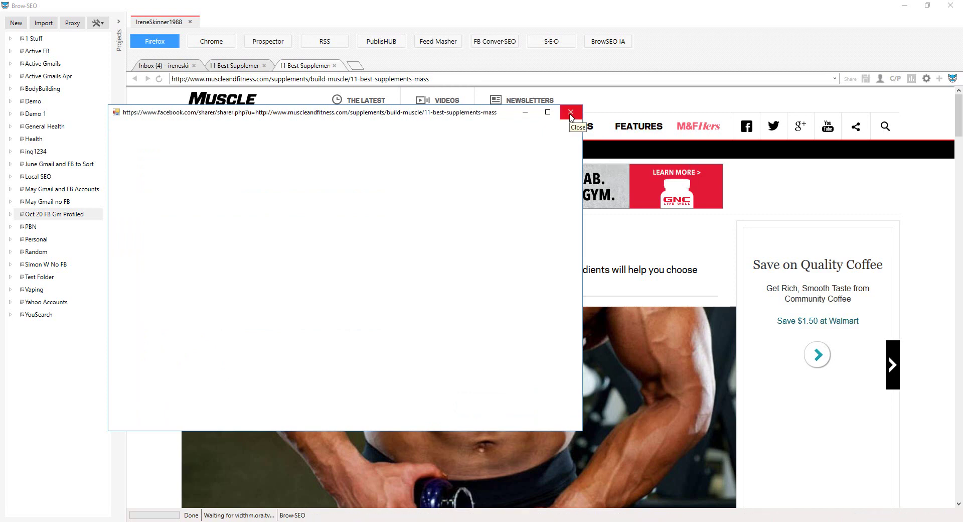
{"action": "left_click", "coordinate": [570, 113]}
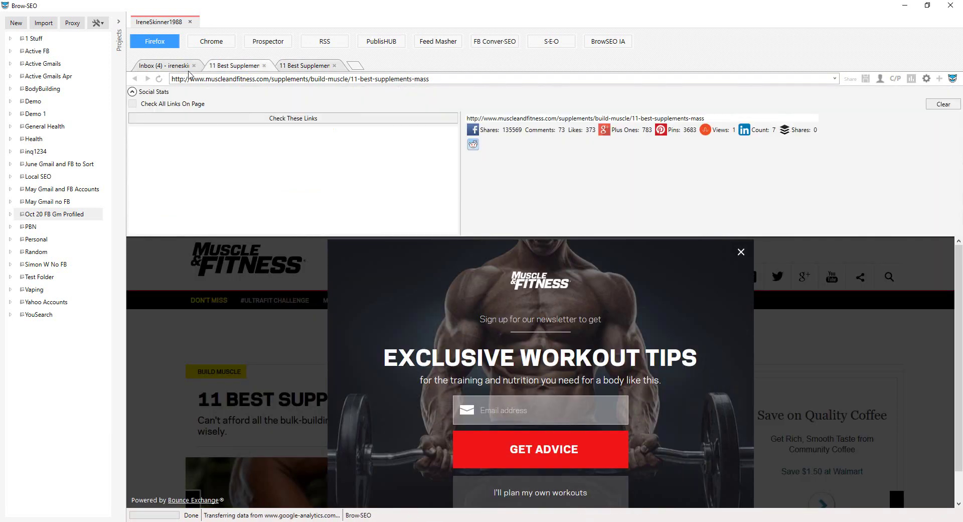
Step: Return to the Gmail inbox page and expand the IFTTT Connect macro folder to examine its scripts
{"action": "left_click", "coordinate": [188, 68]}
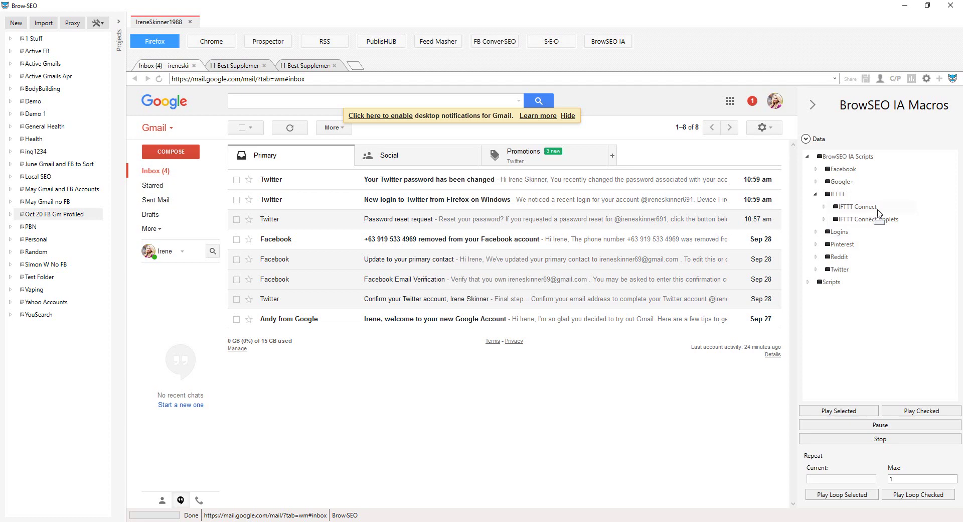
{"action": "left_click_drag", "start_coordinate": [835, 276], "coordinate": [871, 213]}
{"action": "left_click", "coordinate": [823, 206]}
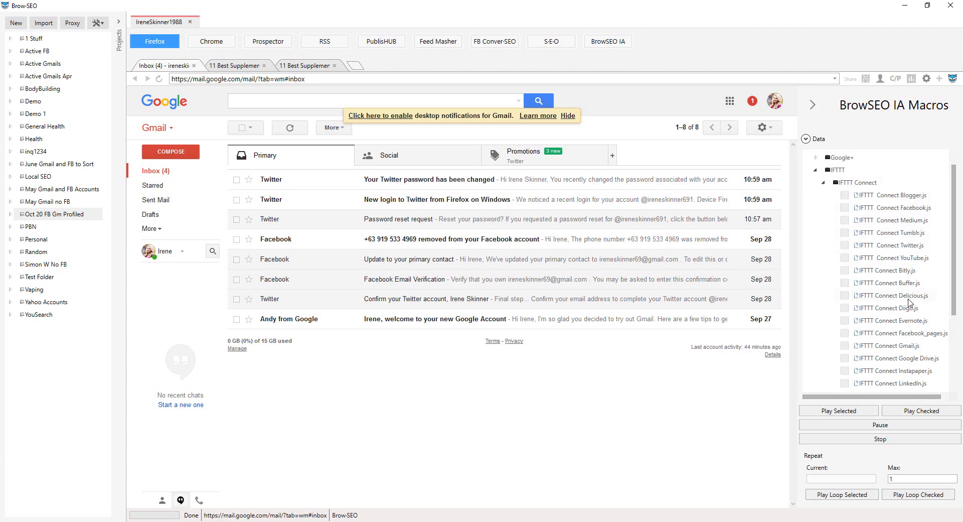
{"action": "scroll", "coordinate": [913, 302], "scroll_direction": "down", "scroll_amount": 1}
{"action": "scroll", "coordinate": [909, 300], "scroll_direction": "up", "scroll_amount": 2}
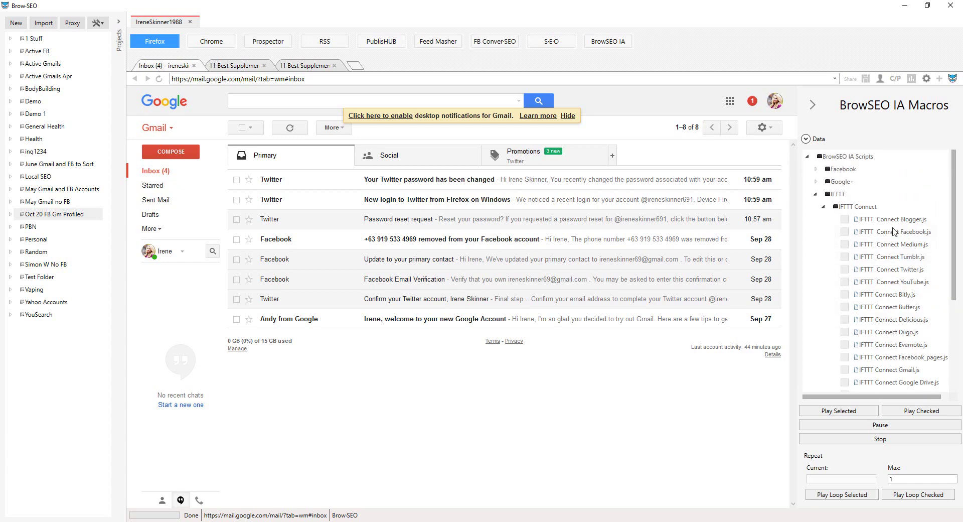